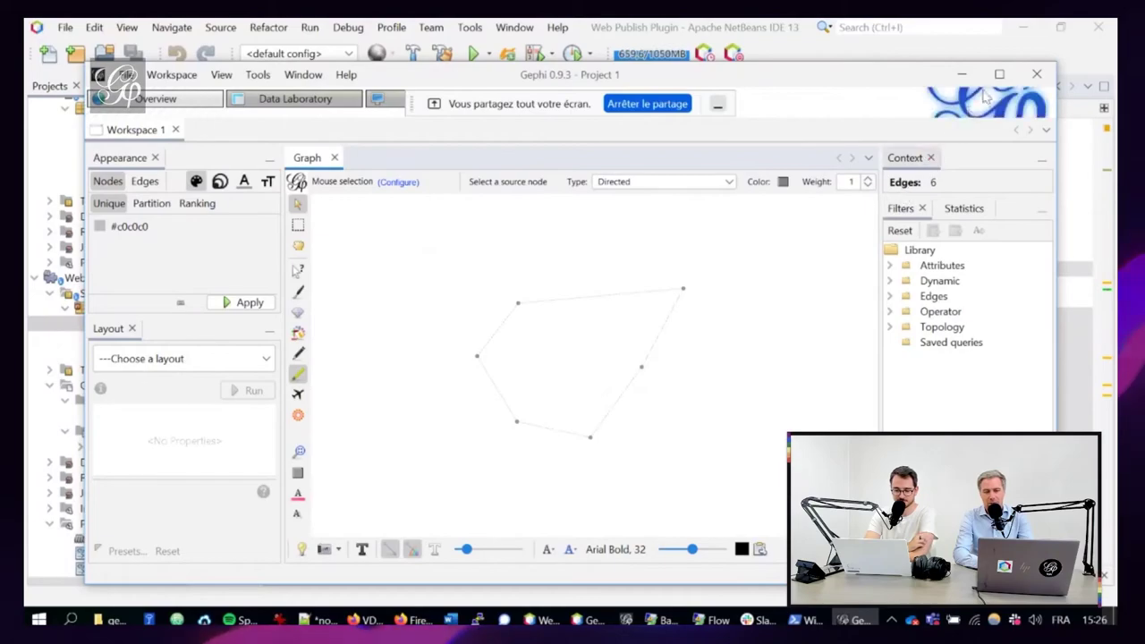
Maximize the Gephi window and bring up the File menu.
click(999, 74)
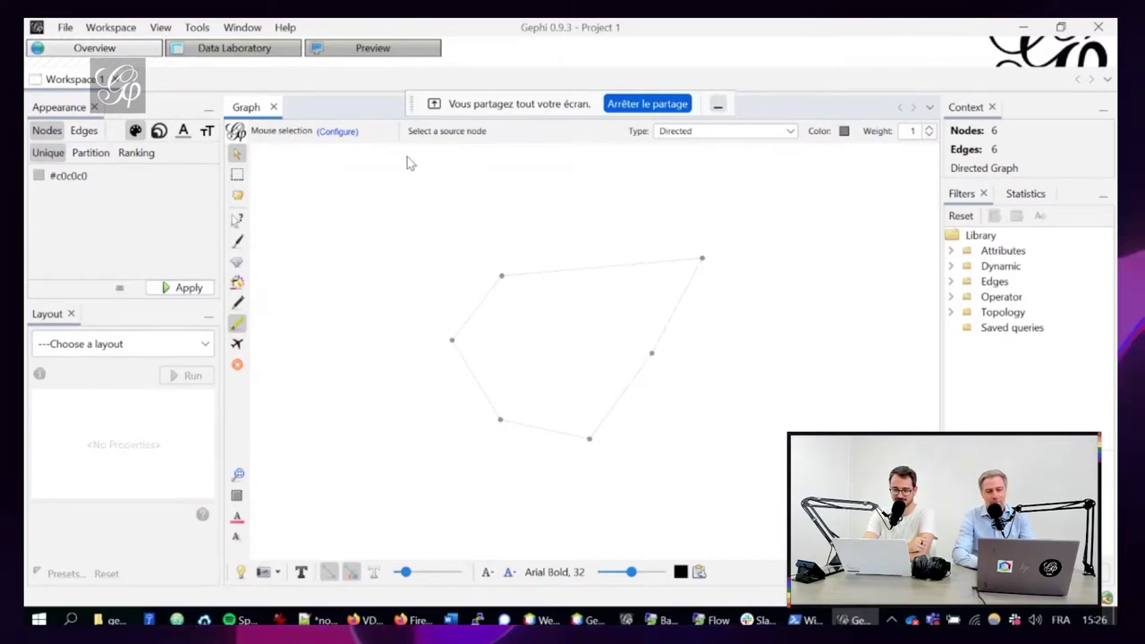
click(66, 28)
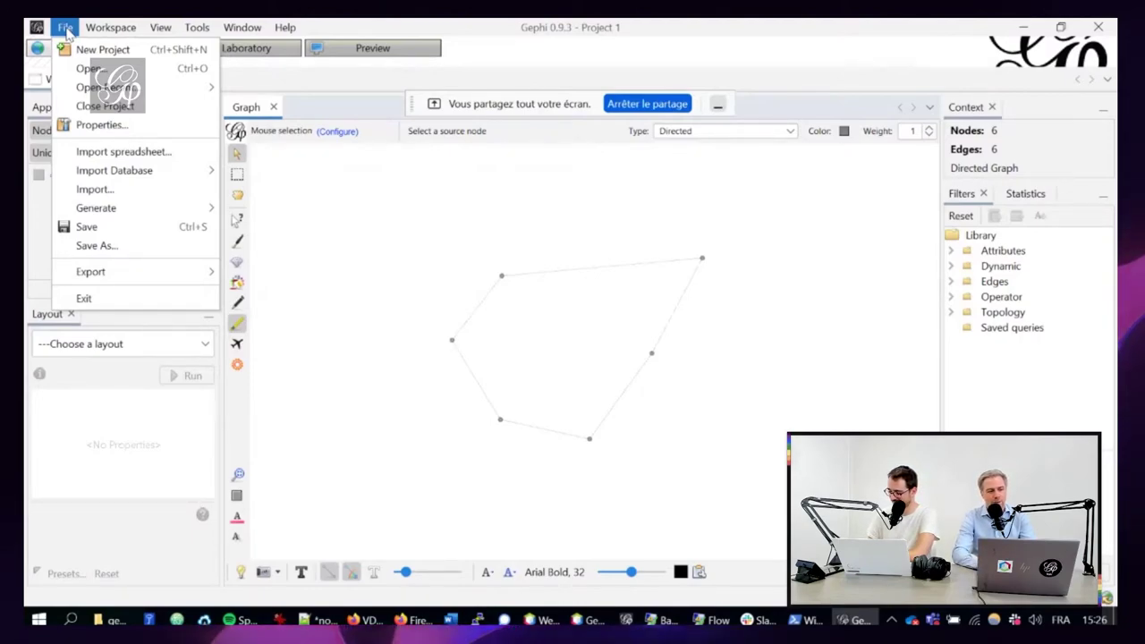
Start File > Export > Publish to the web and switch the dialog to its Publish page.
mouse_move(182, 279)
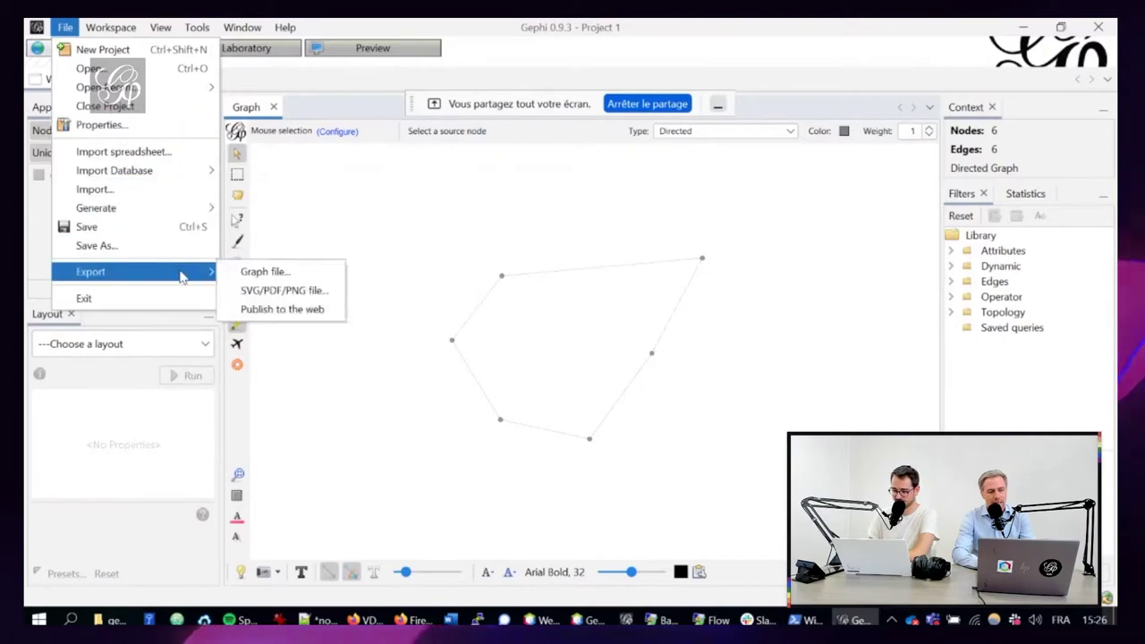
click(262, 311)
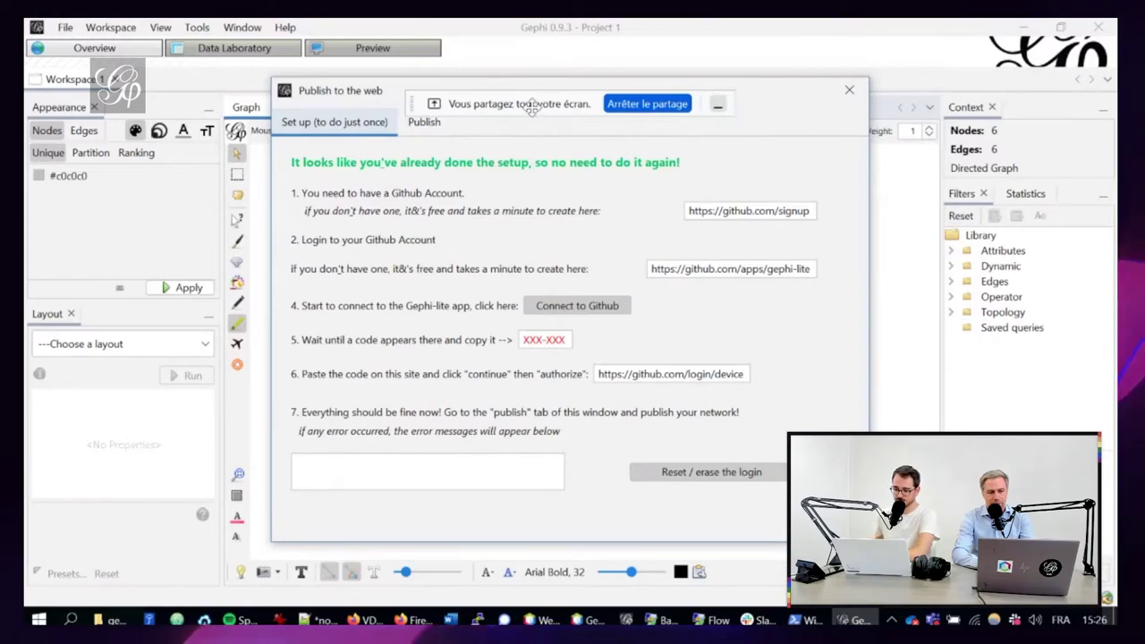
drag(532, 106, 760, 45)
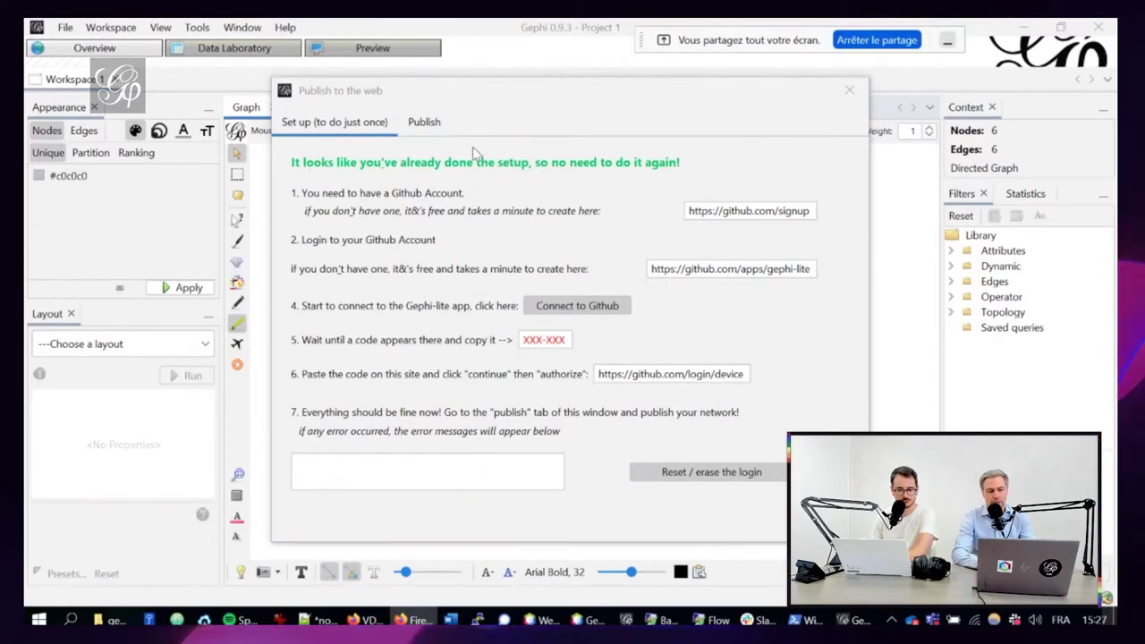
click(424, 126)
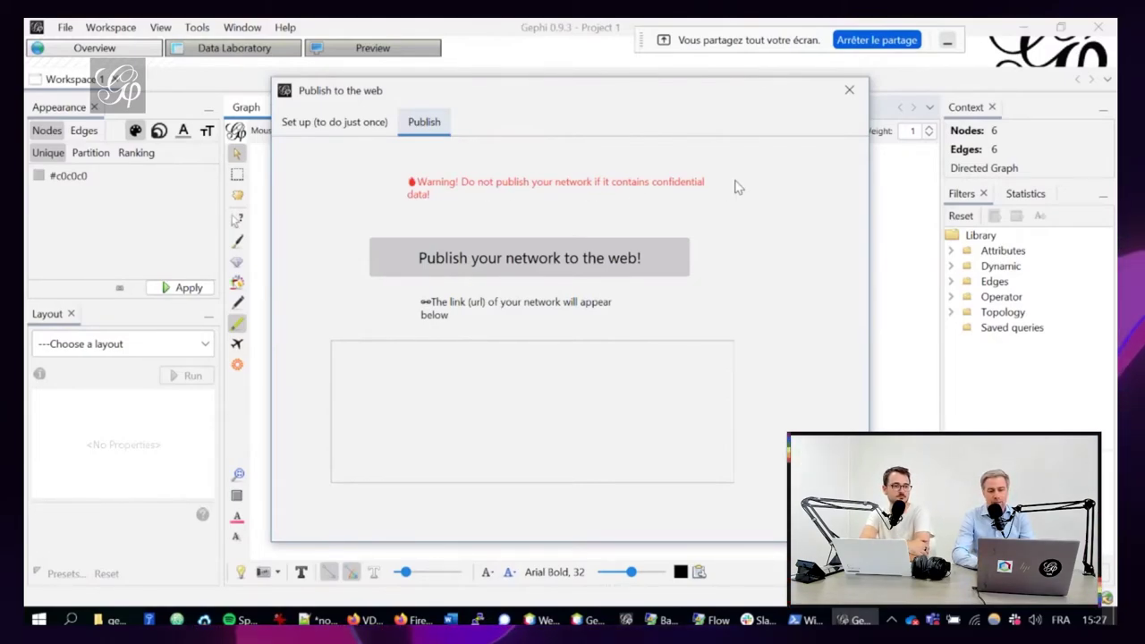
Publish the network as a GitHub gist and copy the resulting gist URL.
click(567, 258)
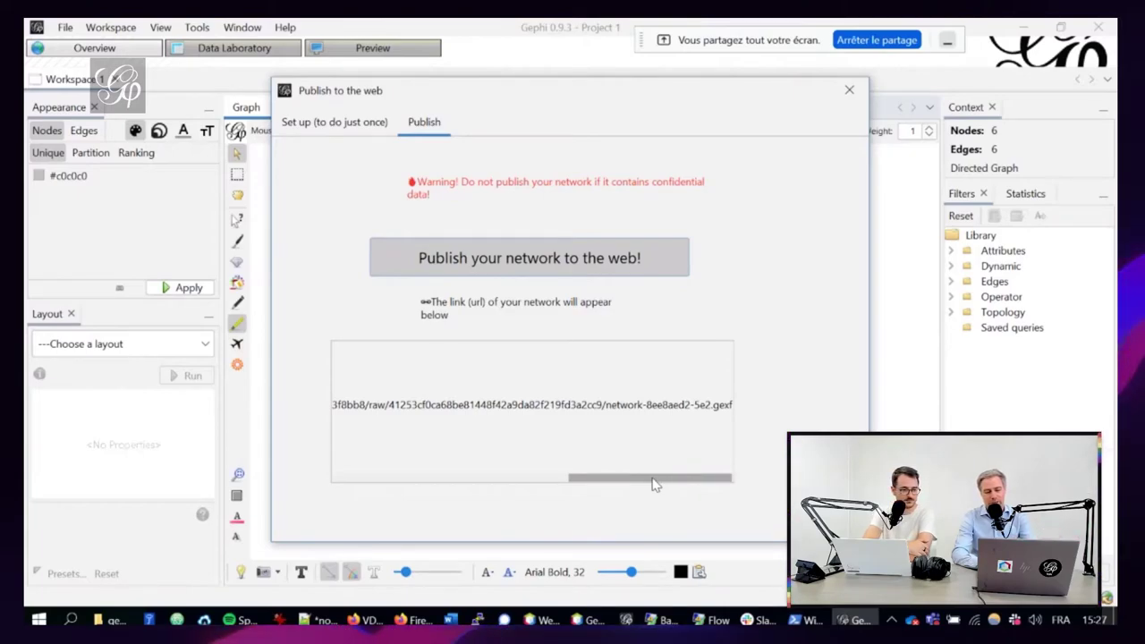
drag(653, 484, 396, 491)
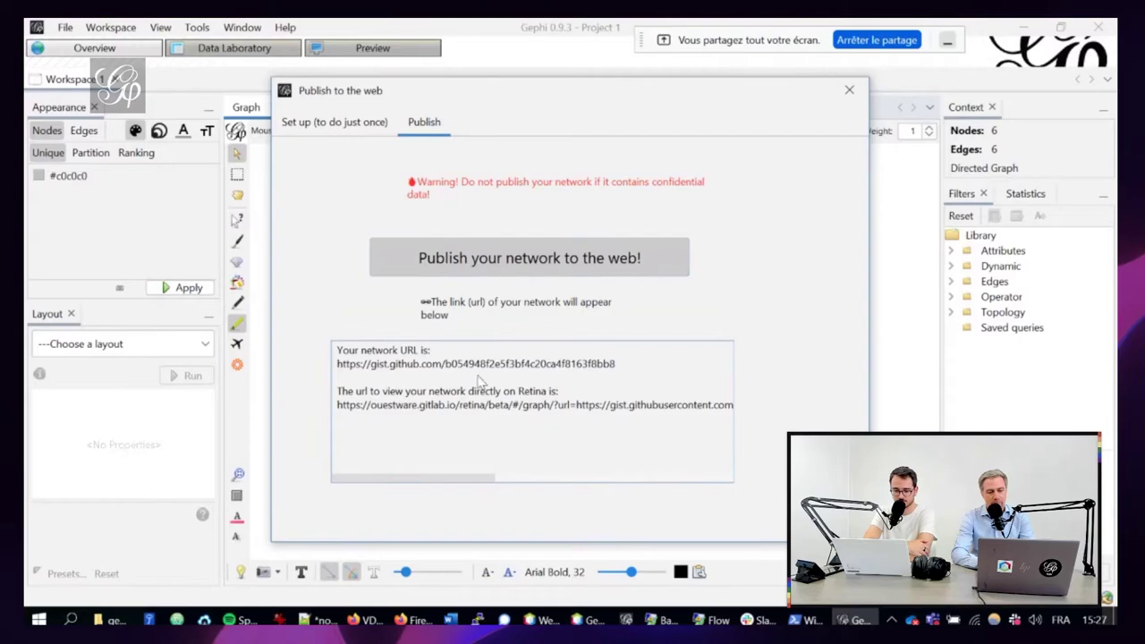
triple_click(345, 365)
key(ctrl+c)
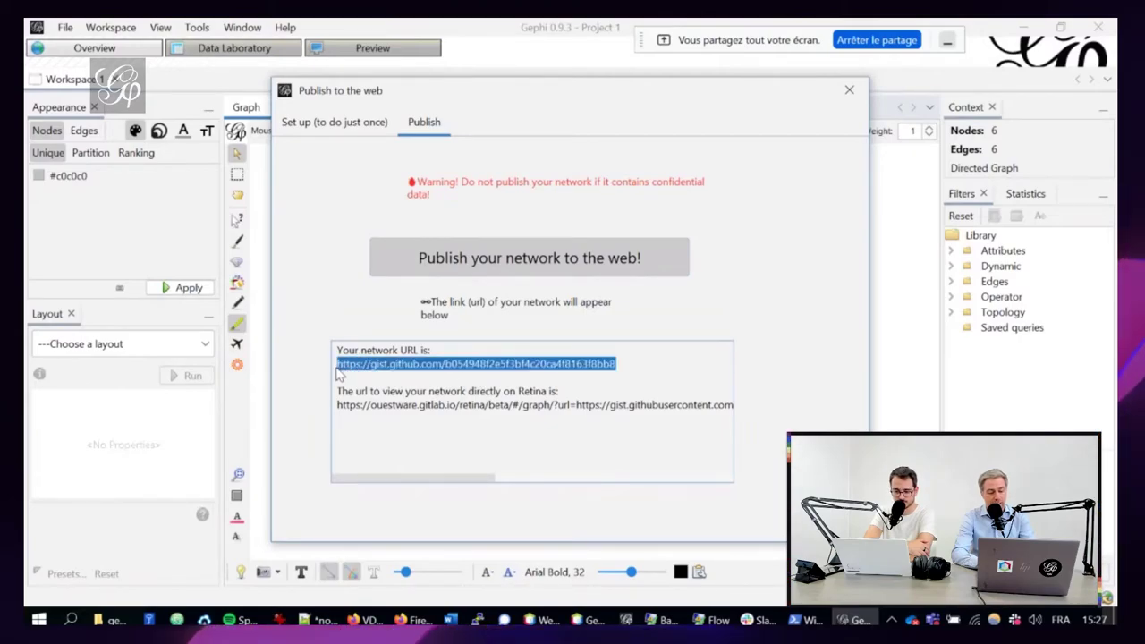
mouse_move(365, 619)
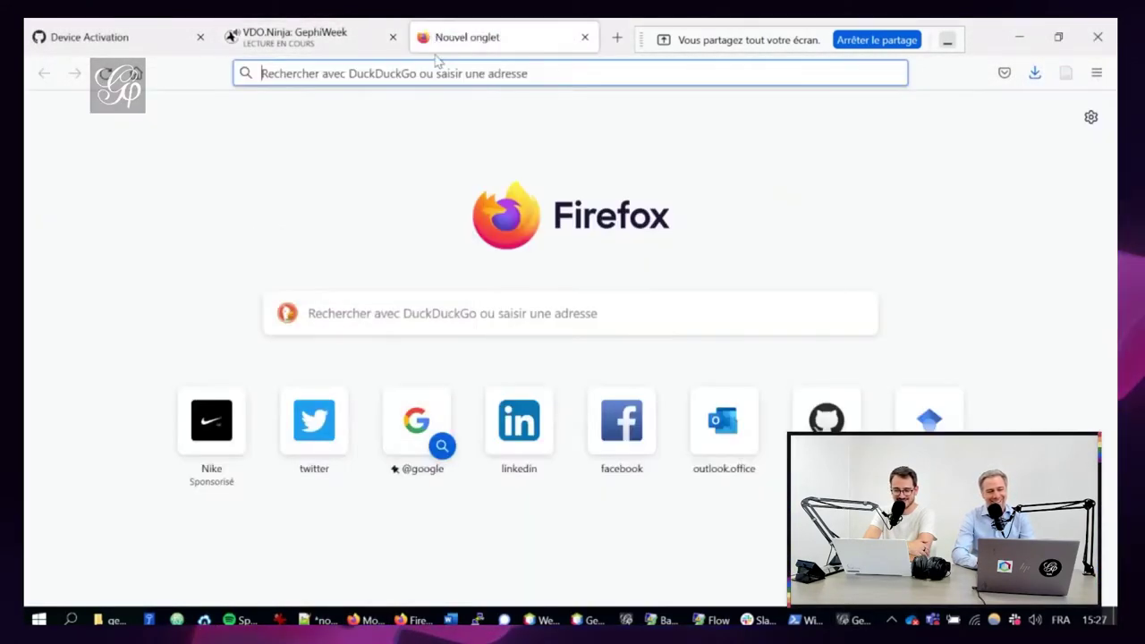
Load the gist URL in Firefox and review the network-8ee8aed2-5e2.gexf XML before returning to Gephi.
click(437, 75)
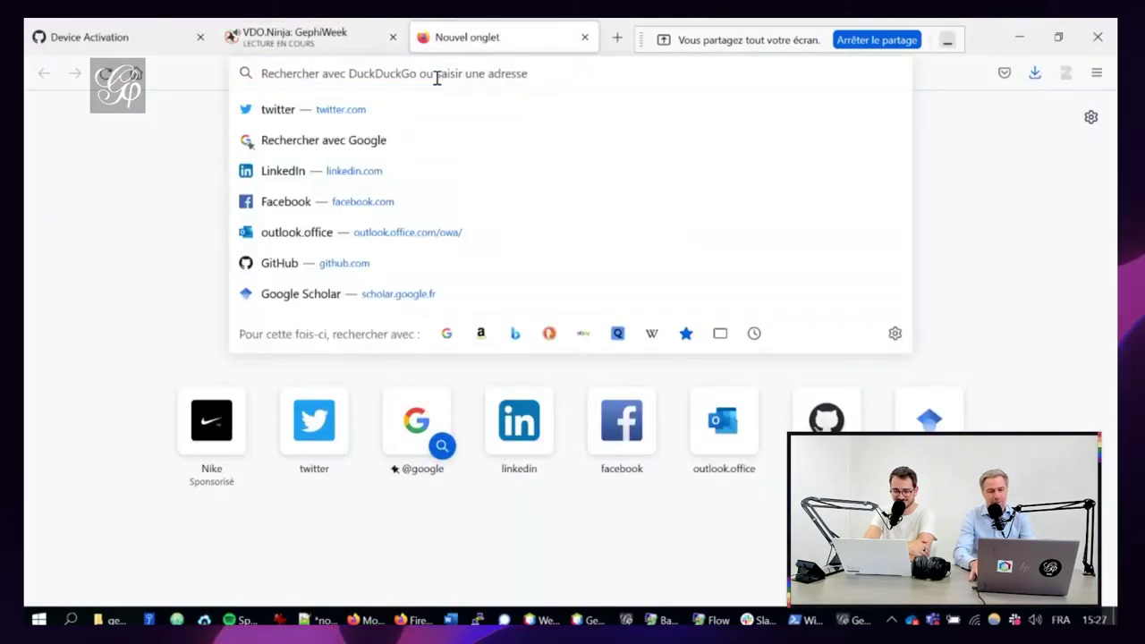
key(ctrl+v)
key(Return)
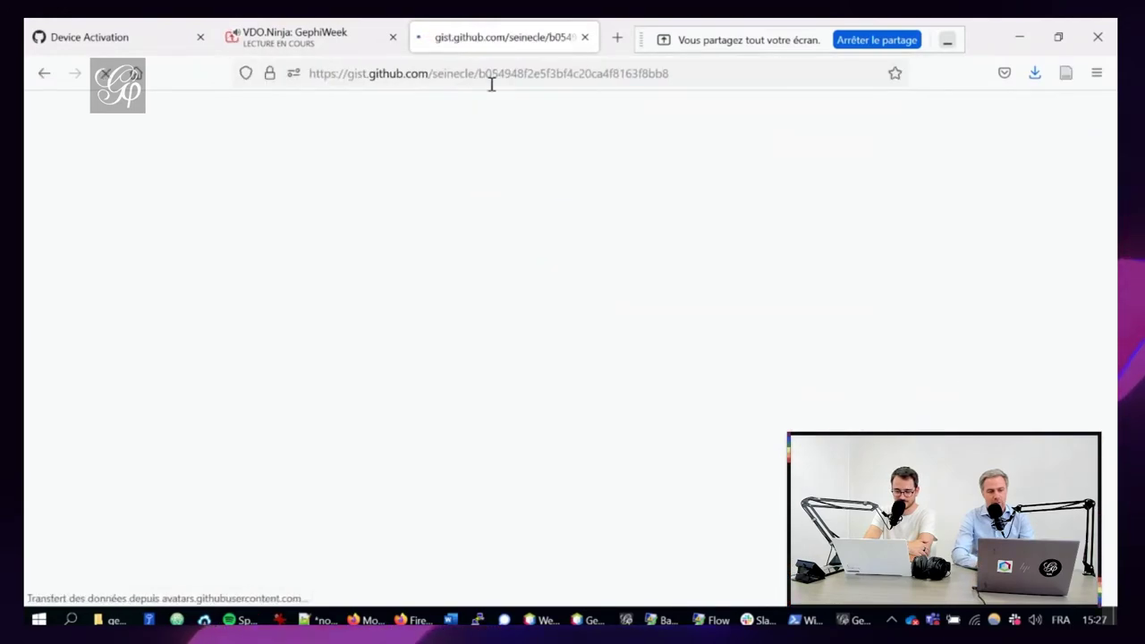
scroll(706, 493, down, 5)
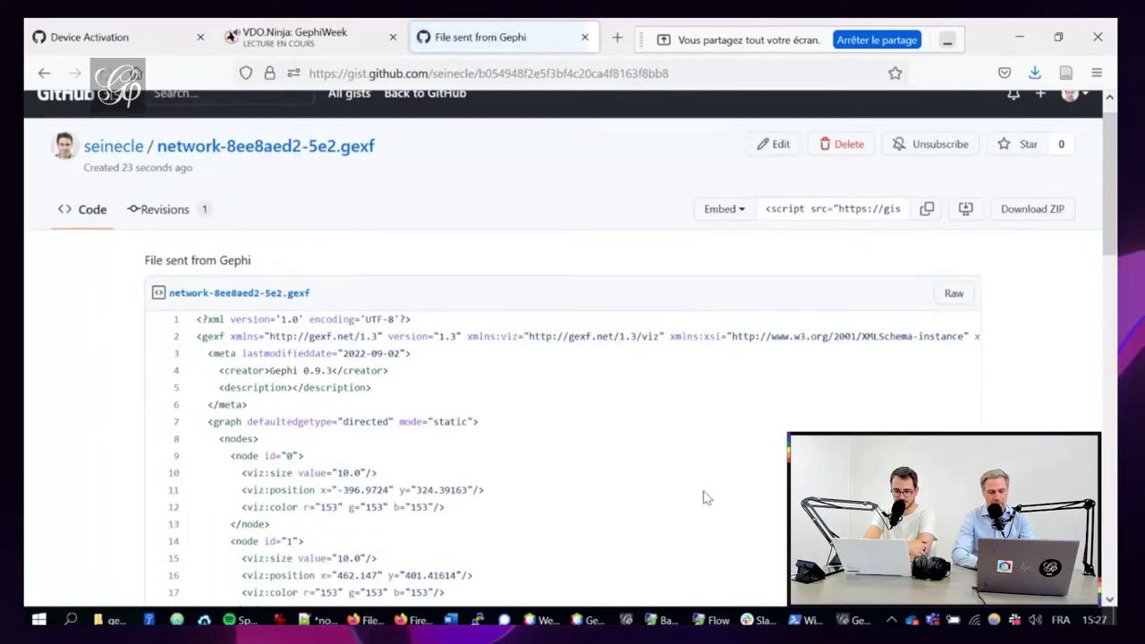
scroll(706, 498, down, 10)
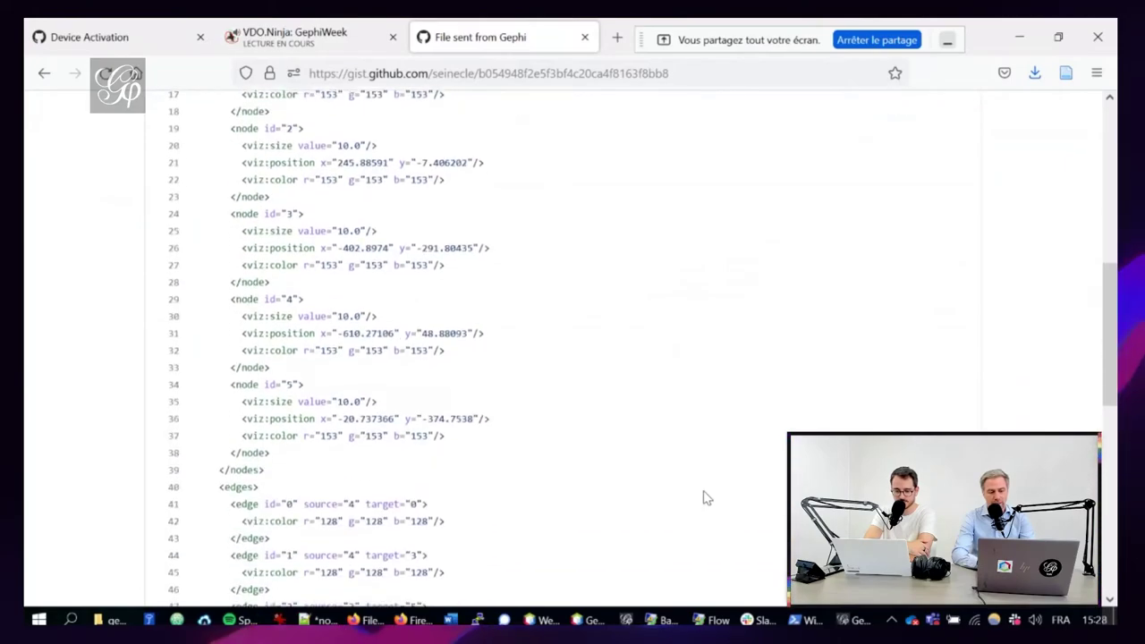
scroll(706, 498, up, 3)
scroll(706, 498, up, 4)
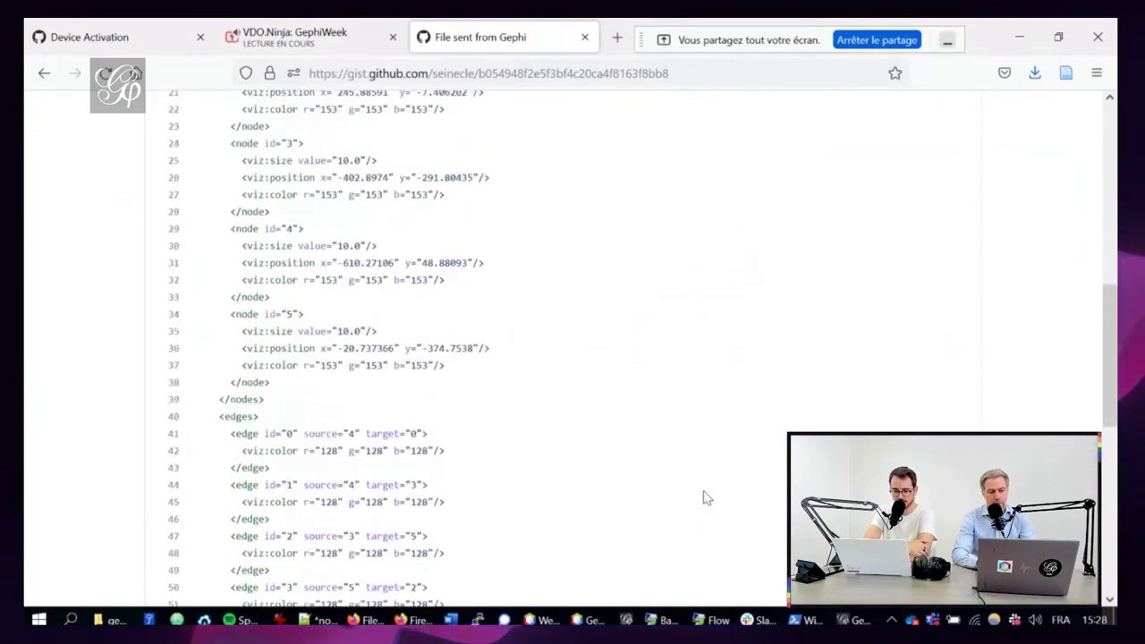
scroll(706, 498, down, 3)
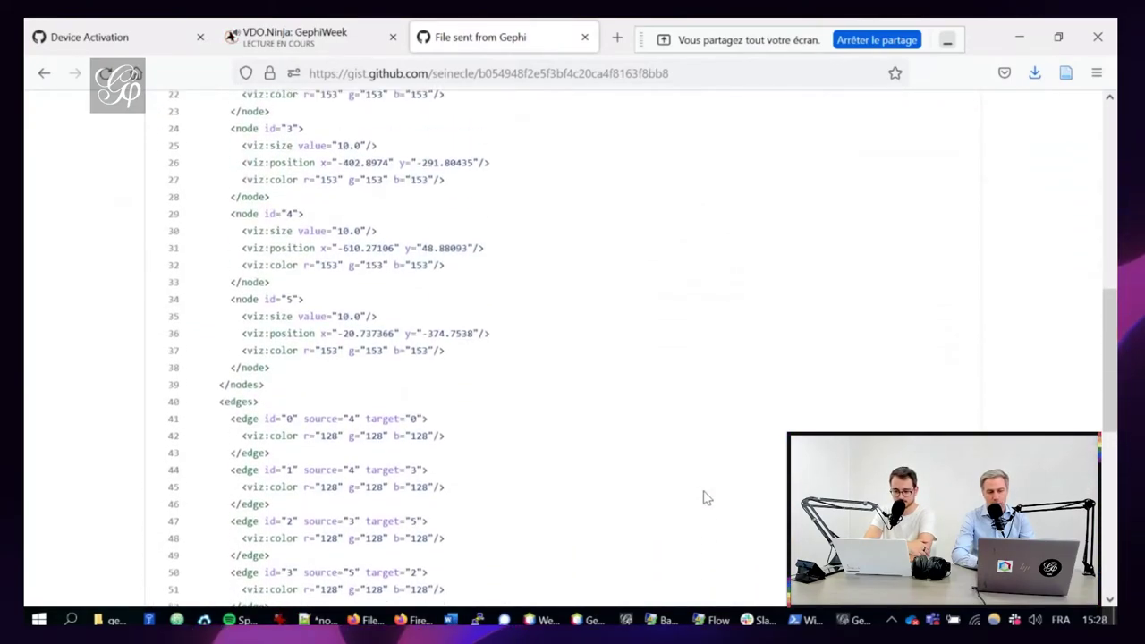
click(855, 620)
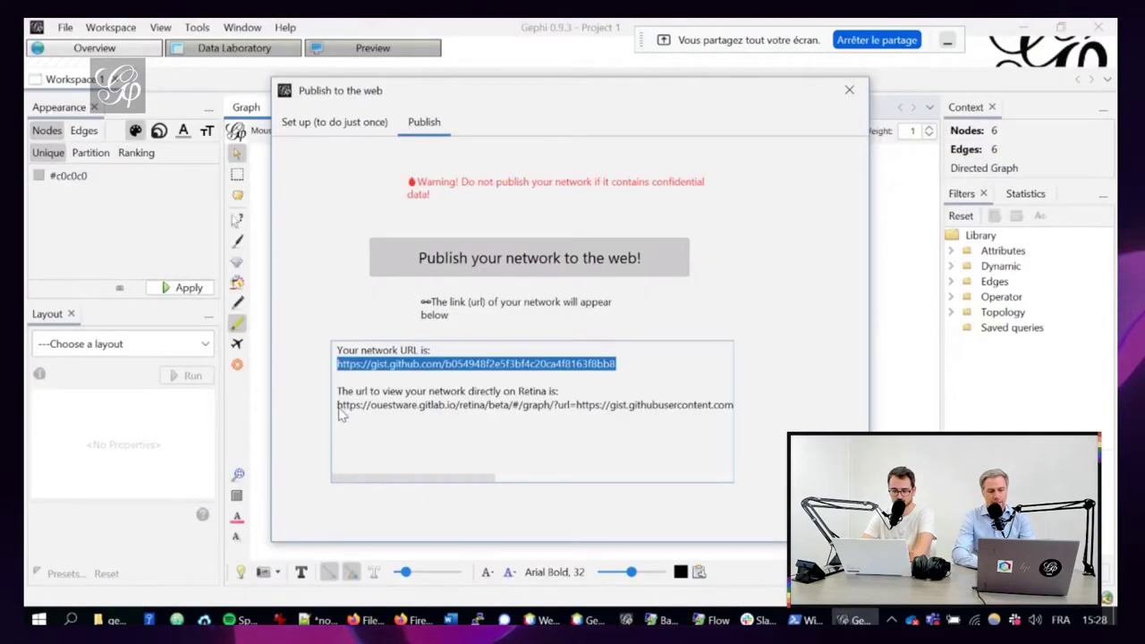
Copy the Retina viewing link from Gephi and load it in a new Firefox tab.
click(340, 413)
drag(367, 409, 787, 422)
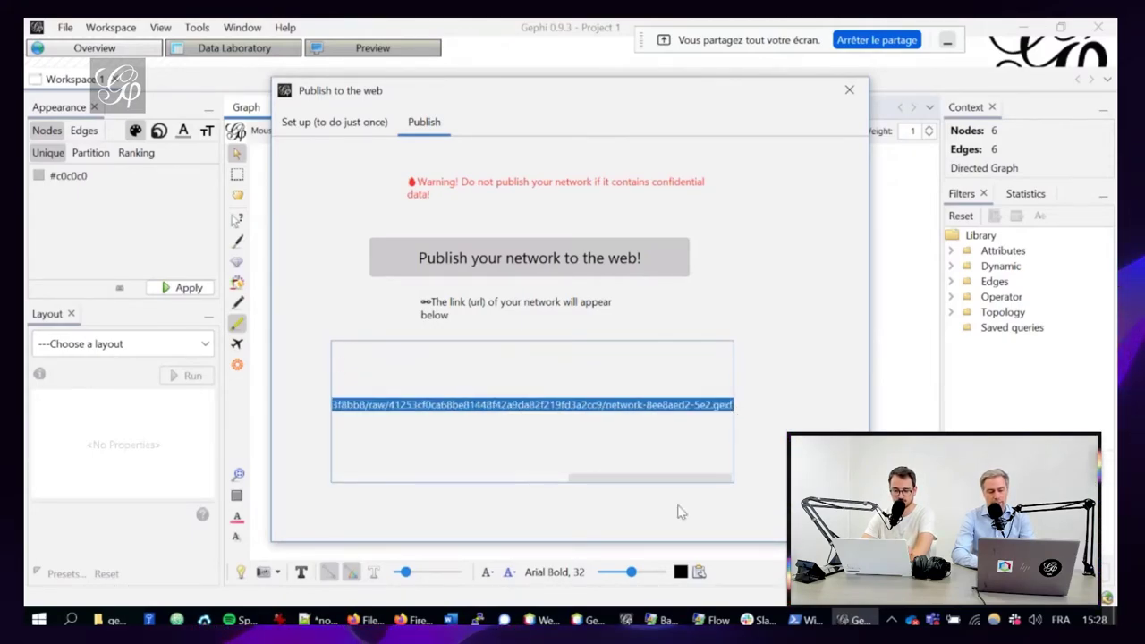
key(alt+Tab)
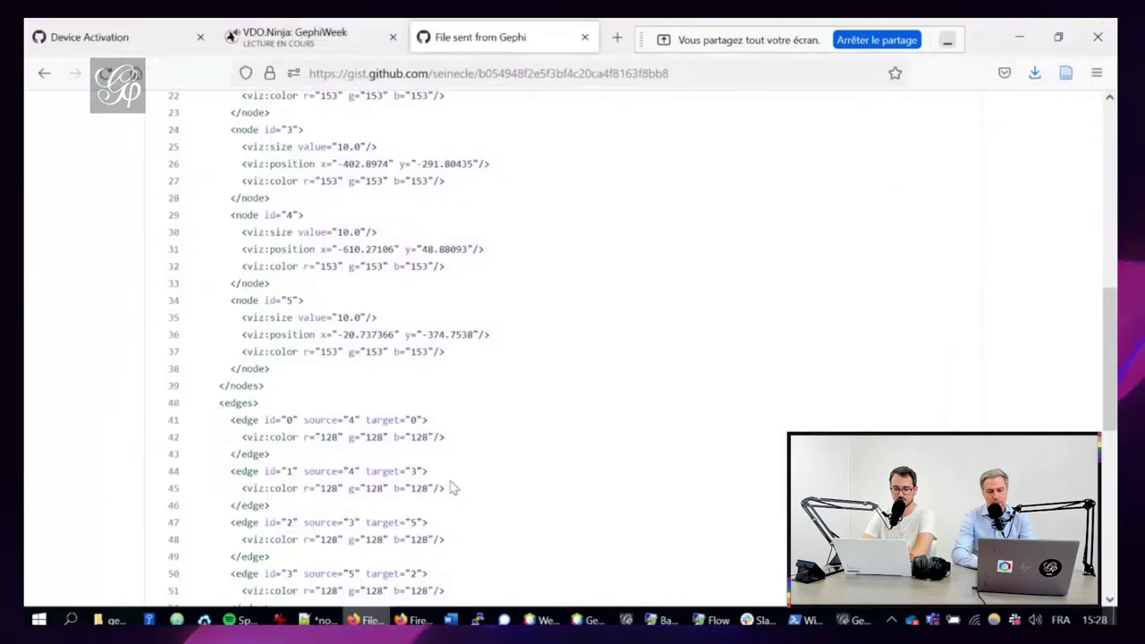
click(617, 40)
click(570, 74)
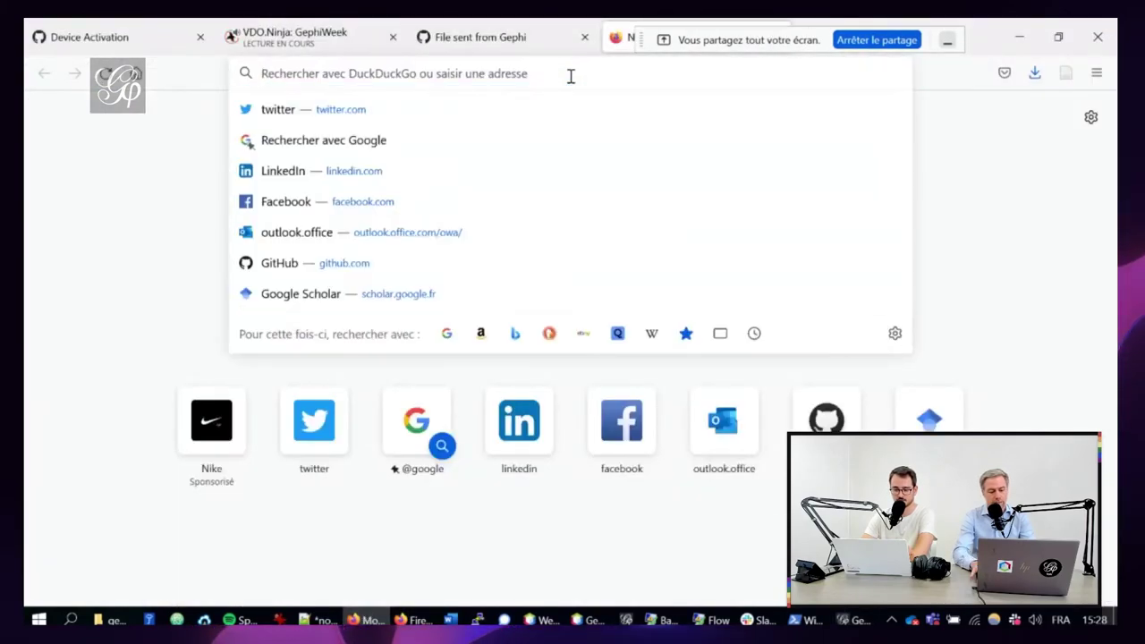
text(https://ouestware.gitlab.io/retina/beta/#/graph/?url=https://gist.githubusercontent.com/seinecle/b054948f2e5f3bf4c20ca4f8163f8bb8/raw/41253cf0ca68be81448f42a9da82f219fd3a2cc9/network-8ee8aed2-5e2.gexf)
key(Return)
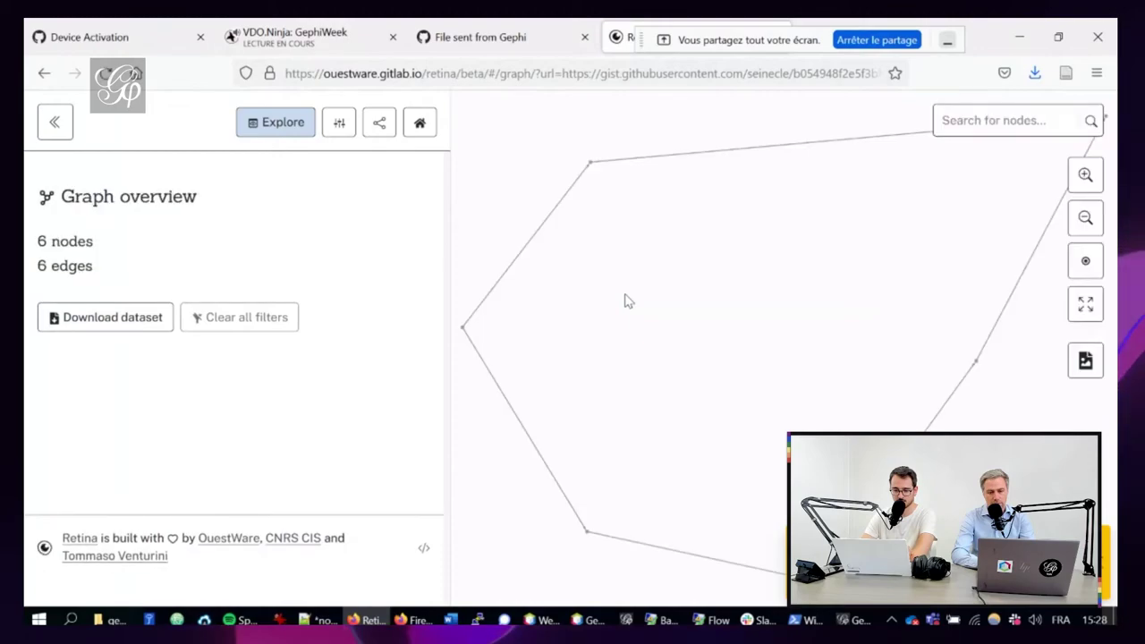
Zoom the six-node, six-edge ring in Retina and show its readability settings.
scroll(627, 301, down, 3)
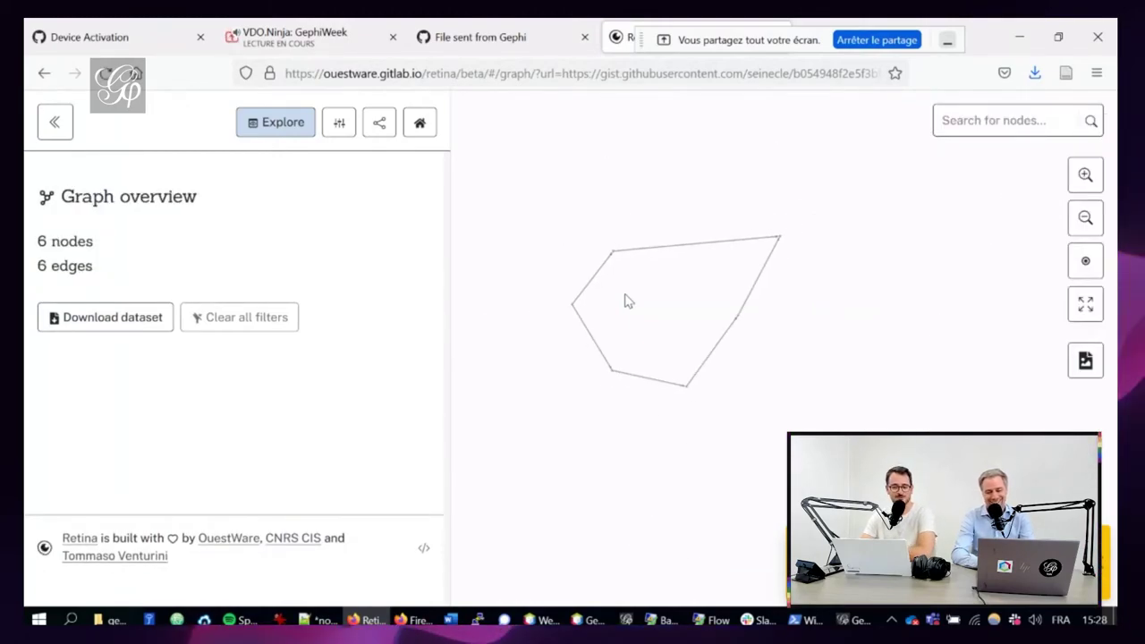
scroll(627, 302, up, 2)
scroll(627, 301, down, 2)
scroll(627, 302, up, 3)
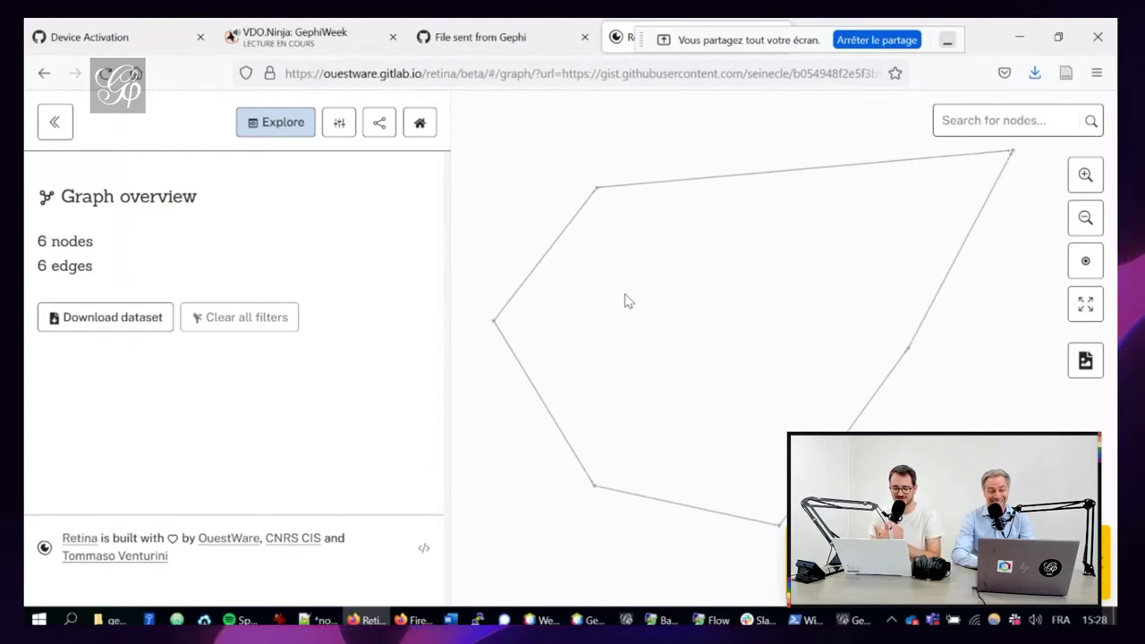
scroll(627, 301, down, 2)
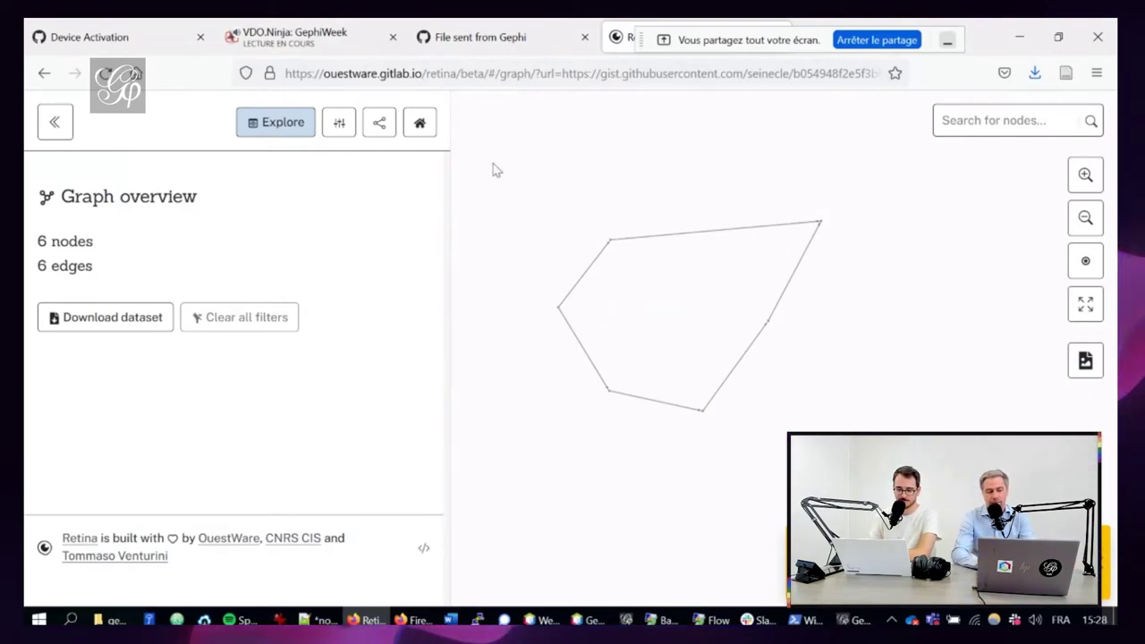
click(341, 124)
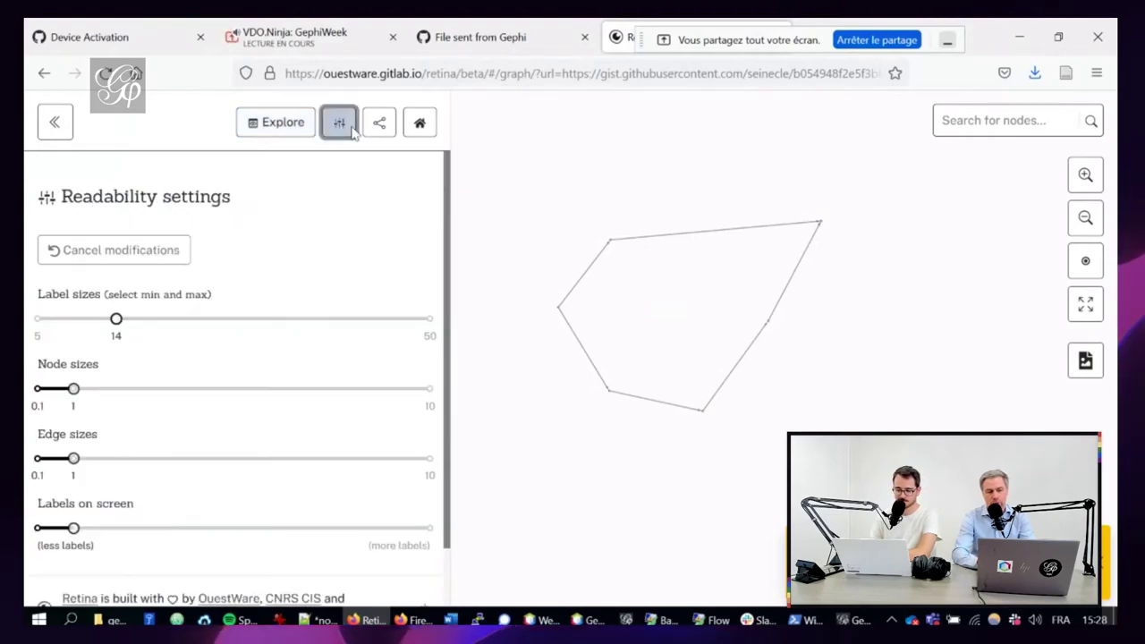